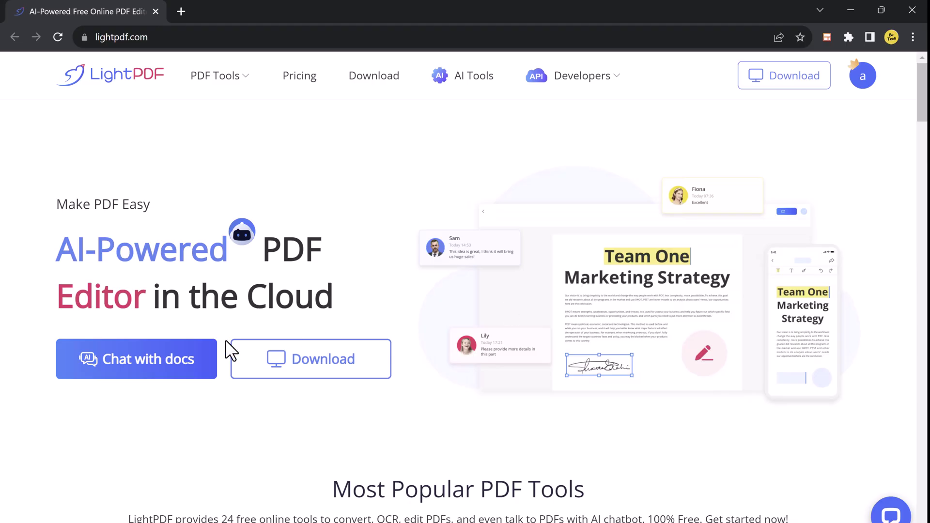
Go to the Chat with docs page and scroll to its Upload Documents area.
scroll(434, 395, "down", 3)
scroll(434, 397, "down", 4)
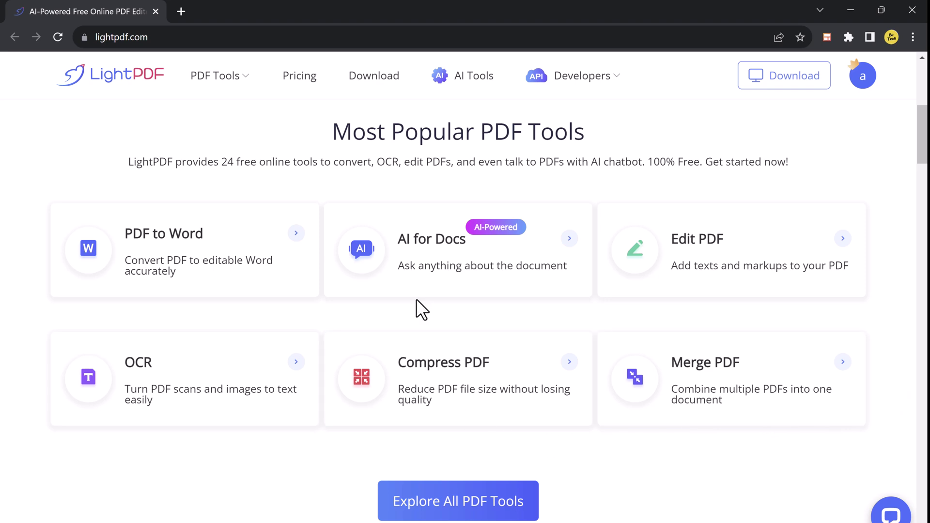
scroll(416, 288, "down", 8)
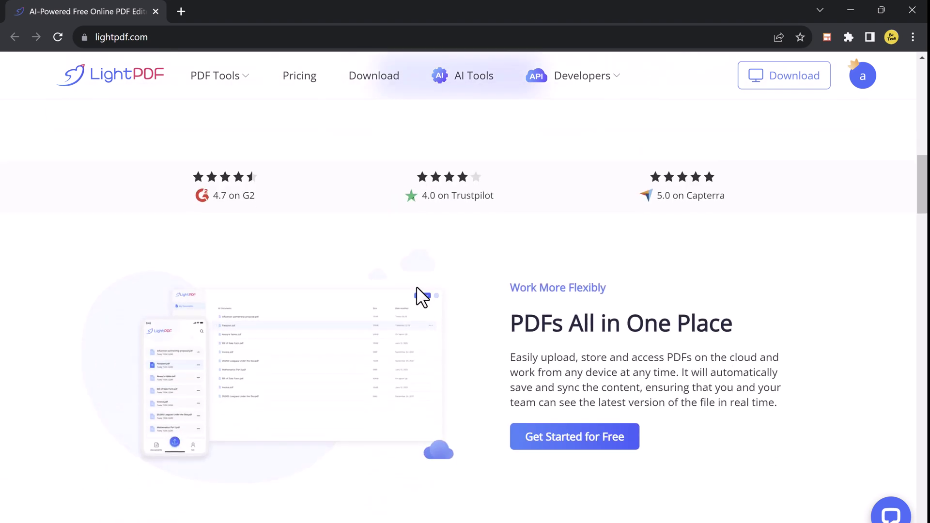
scroll(417, 287, "up", 7)
scroll(416, 287, "up", 8)
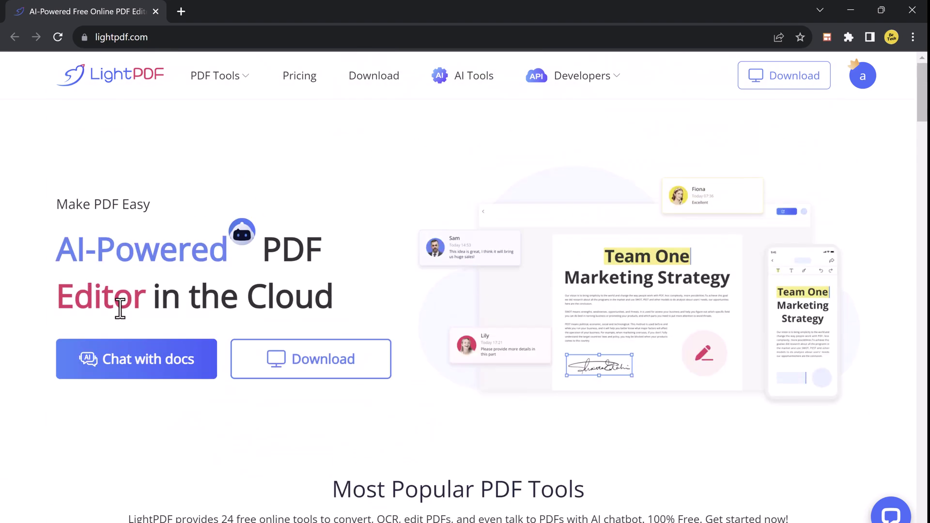
left_click(153, 382)
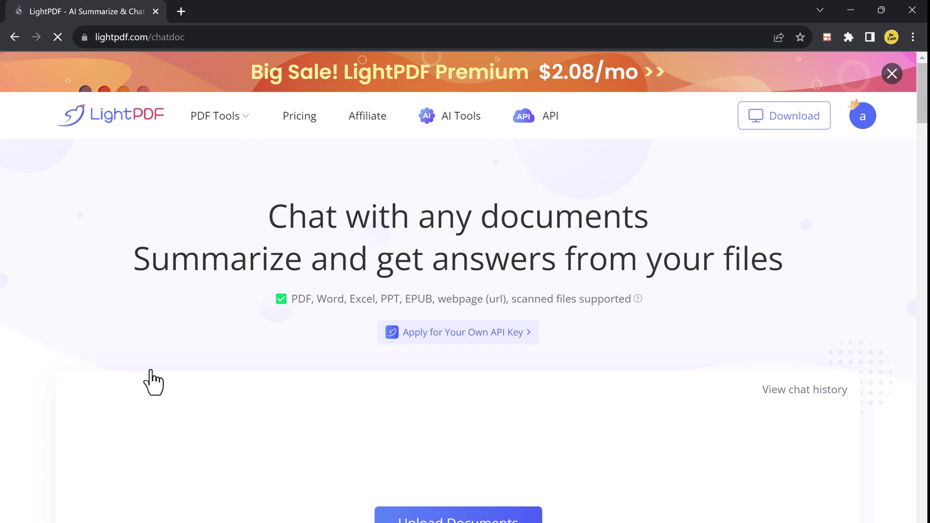
scroll(461, 295, "down", 3)
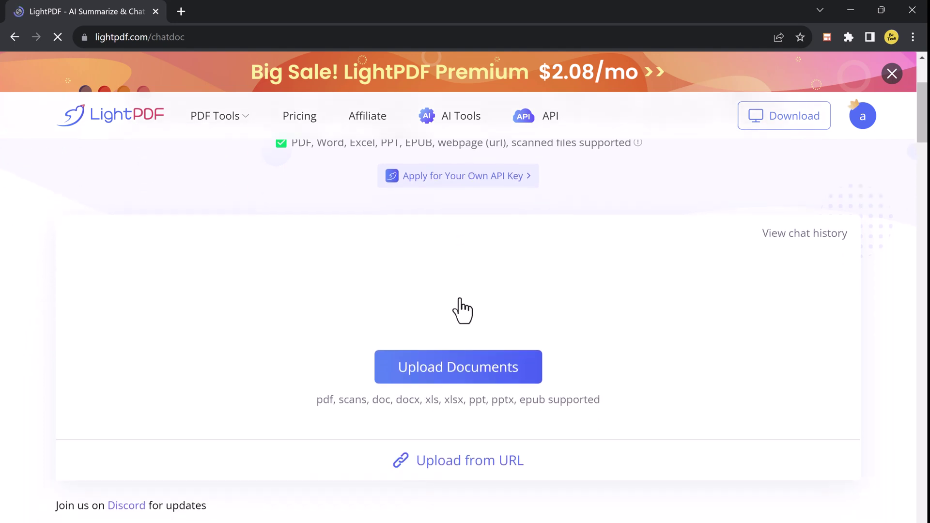
Upload the Salary Sheet file through the Open dialog to get its AI summary.
left_click(460, 386)
double_click(464, 132)
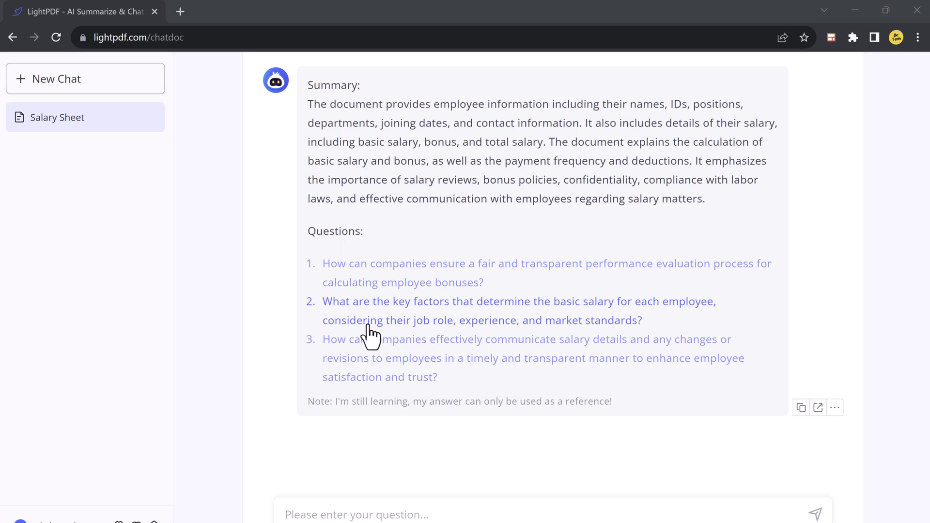
Ask 'What are the names of the employees?', then ask one listed employee's salary.
left_click(448, 509)
type("What are the nam")
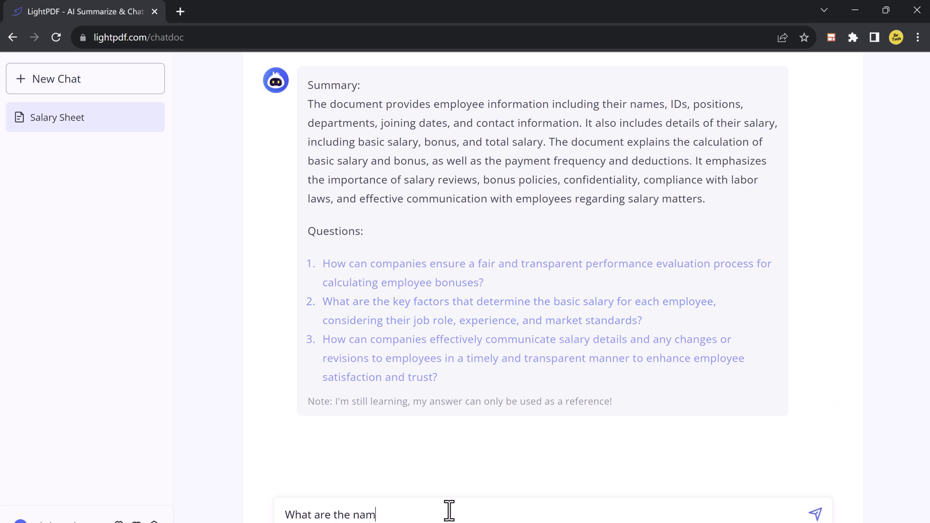
type("es of the employees?")
key("Return")
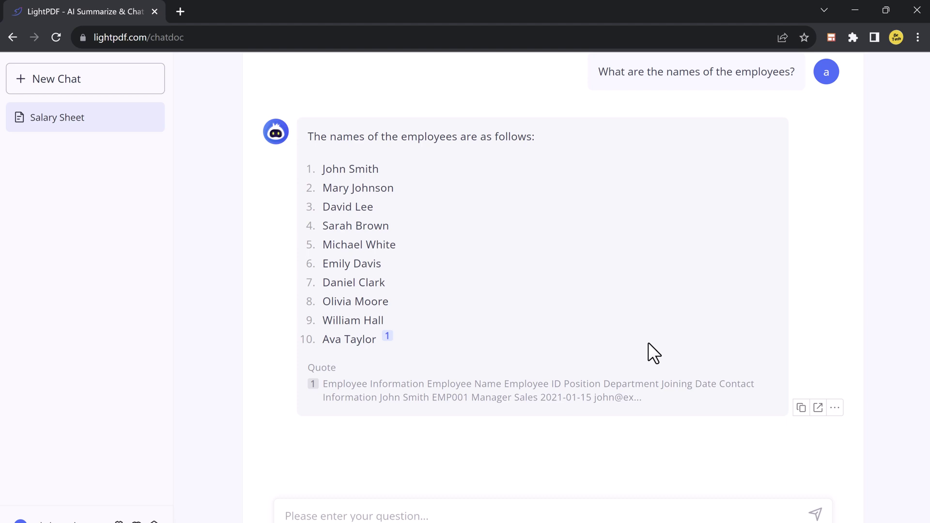
type("How ")
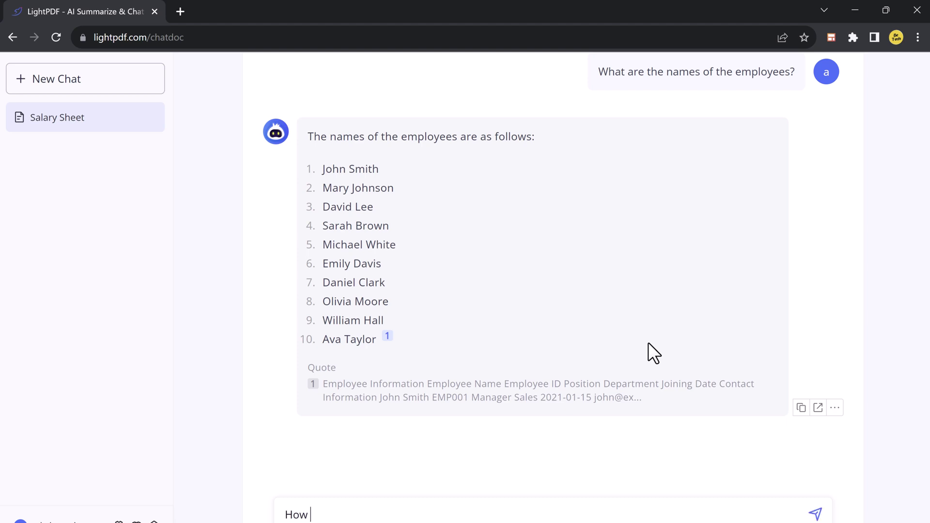
type("much is the salary of Sar")
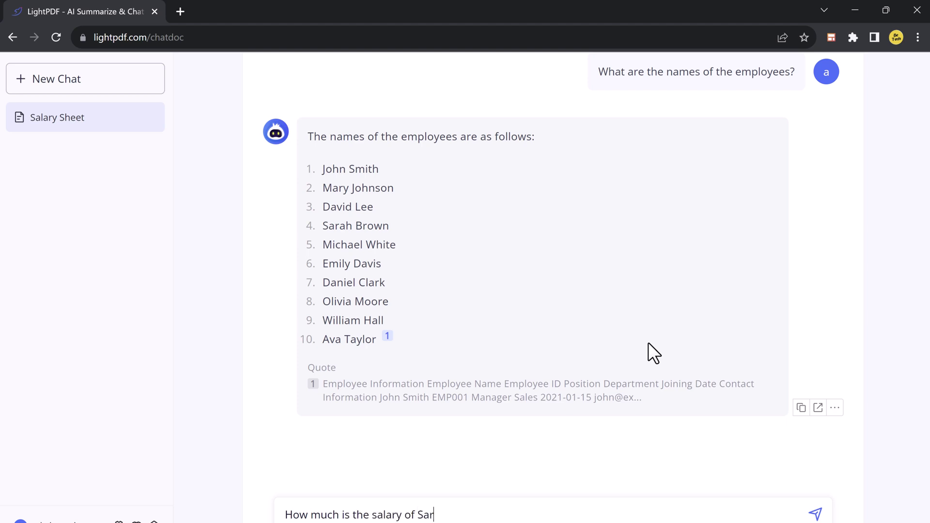
type("ah Brown?")
key("Return")
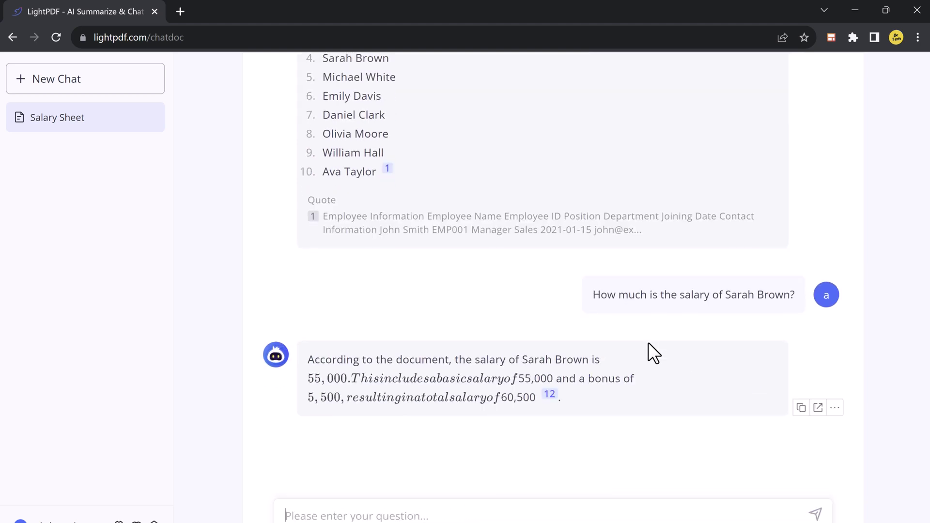
Ask for a named employee's position, then for that employee's email and joining date.
type("What is t")
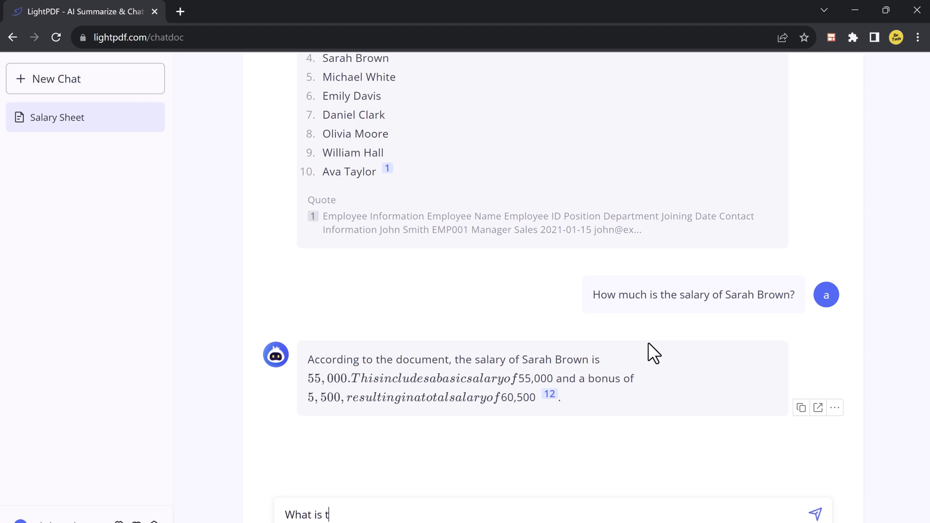
type("he position of the ")
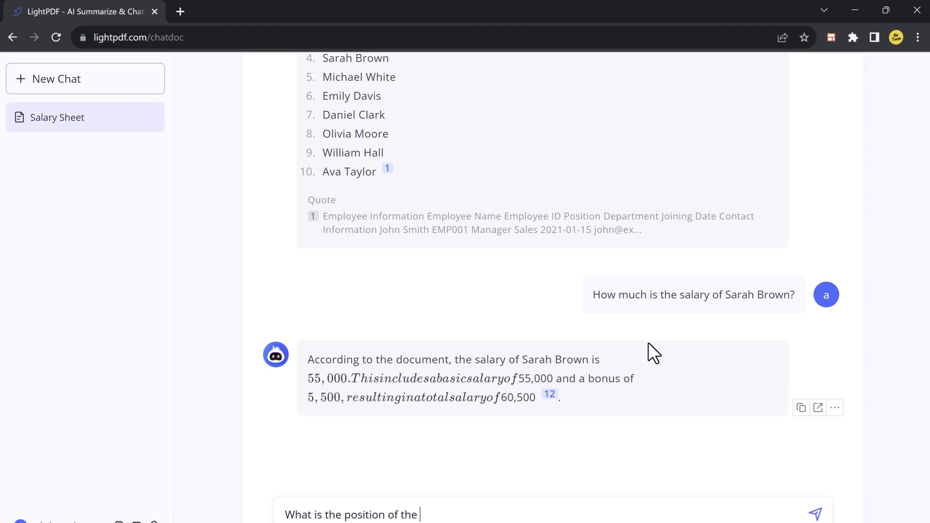
type("John in the company?")
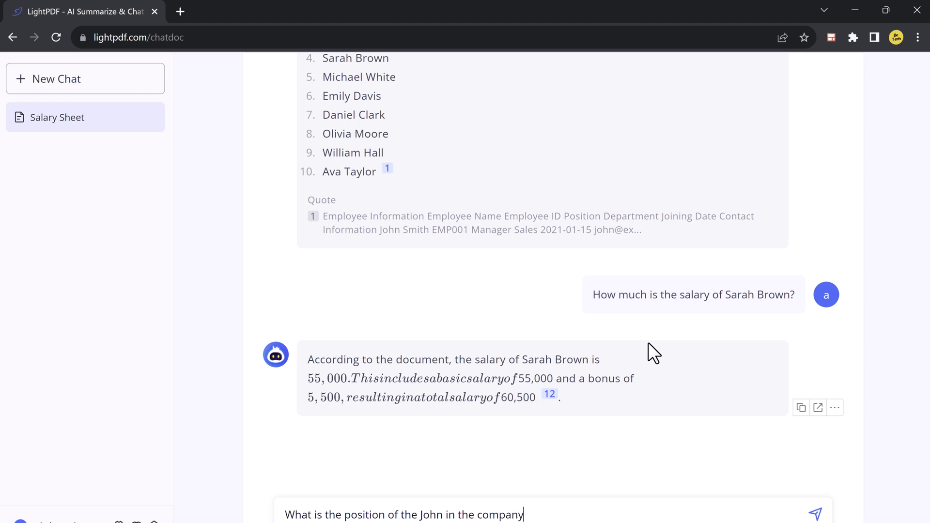
key("Return")
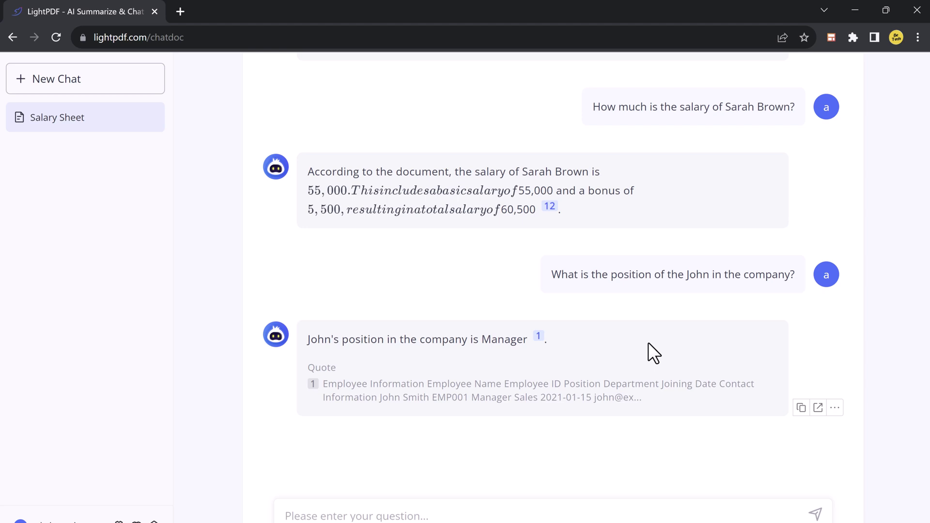
type("Please provide me the ")
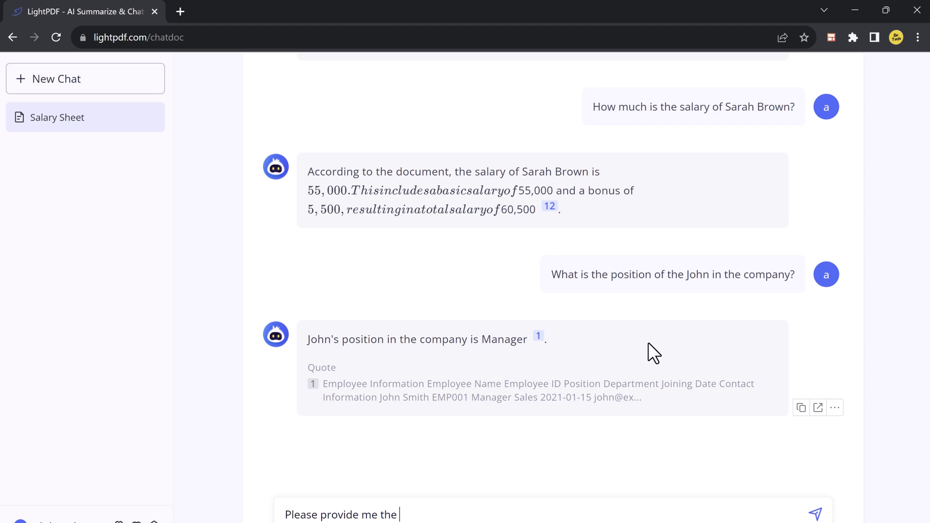
type("email and joining ")
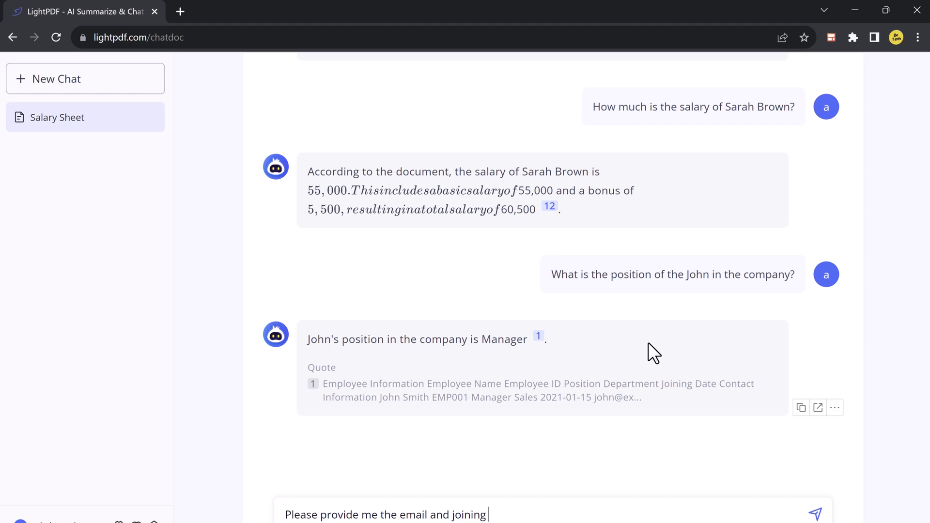
type("date of John")
key("Return")
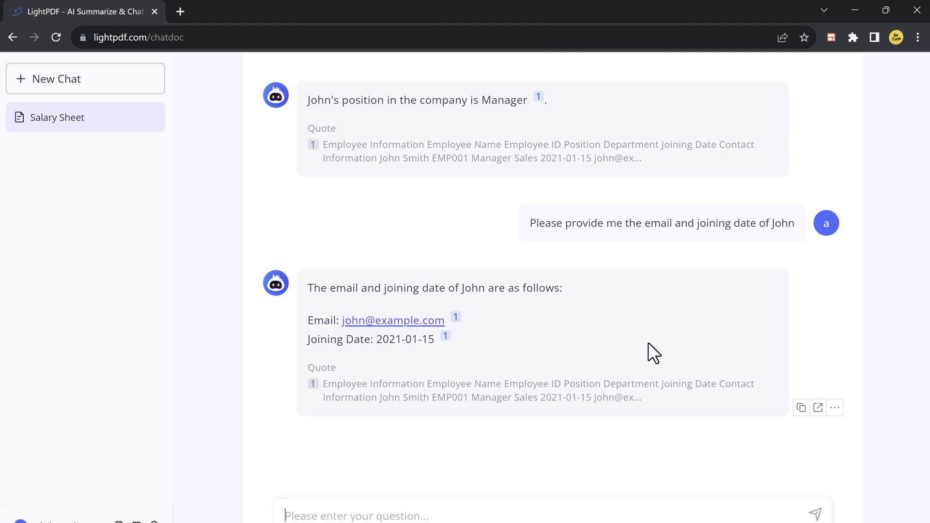
Start a new chat with the Marketing Strategies file and ask its first suggested Gen Z question.
left_click(99, 93)
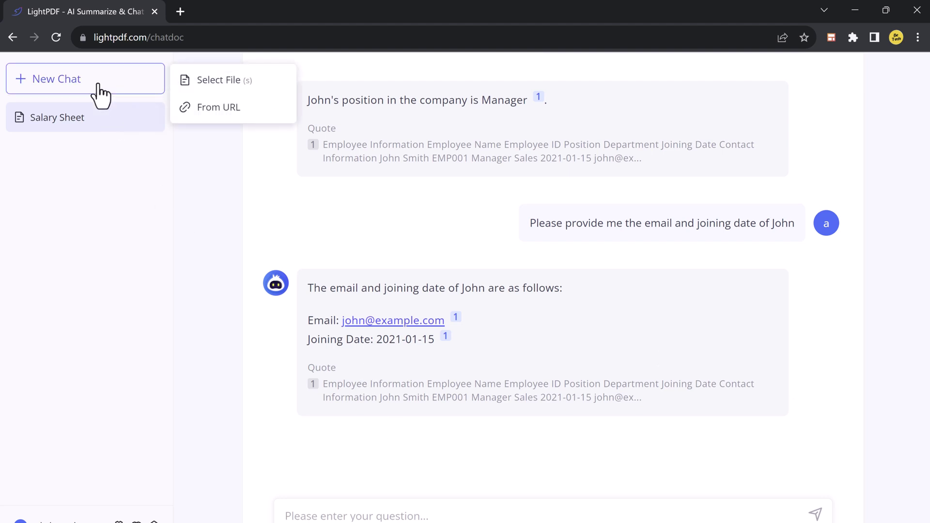
left_click(204, 87)
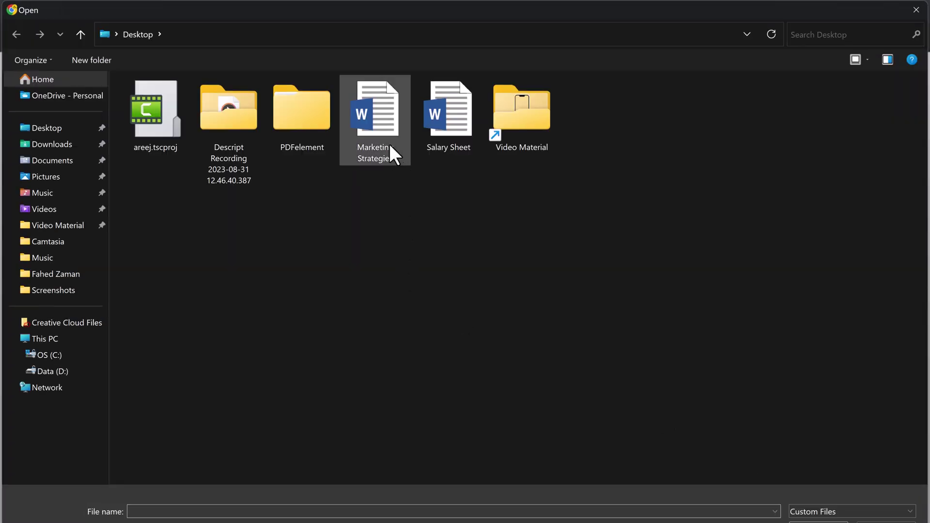
double_click(388, 143)
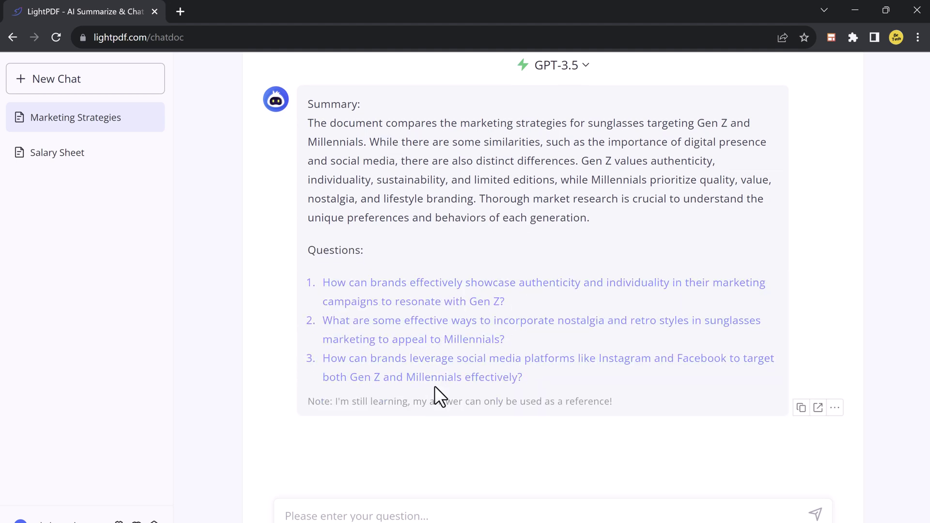
left_click(432, 295)
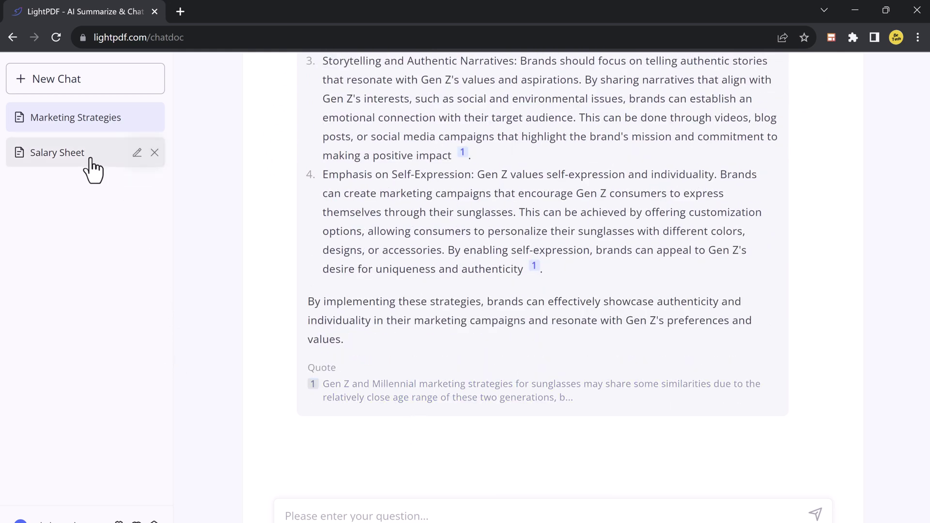
Return to the Salary Sheet chat from the sidebar.
left_click(91, 160)
scroll(411, 249, "up", 15)
scroll(412, 254, "down", 6)
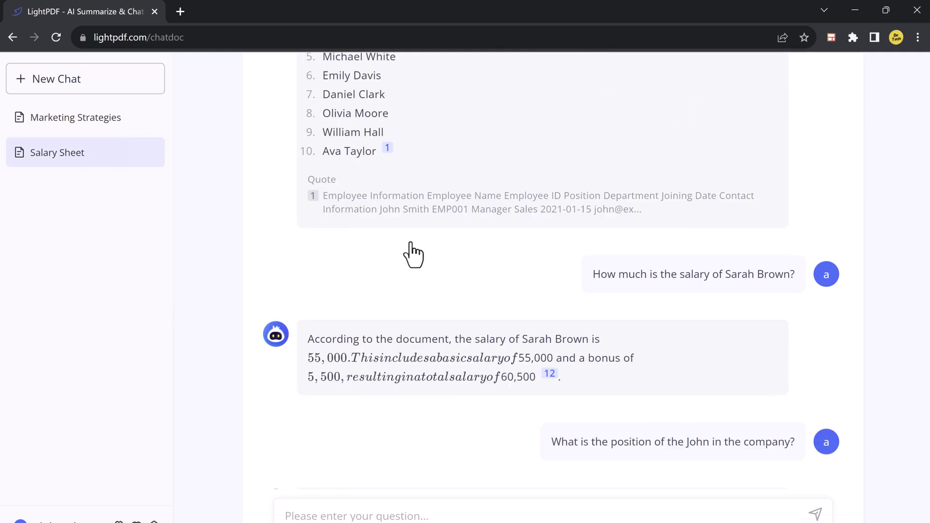
scroll(412, 255, "down", 10)
Ask 'What is the scenario of deductions salar' to learn about salary deductions.
left_click(435, 514)
type("W")
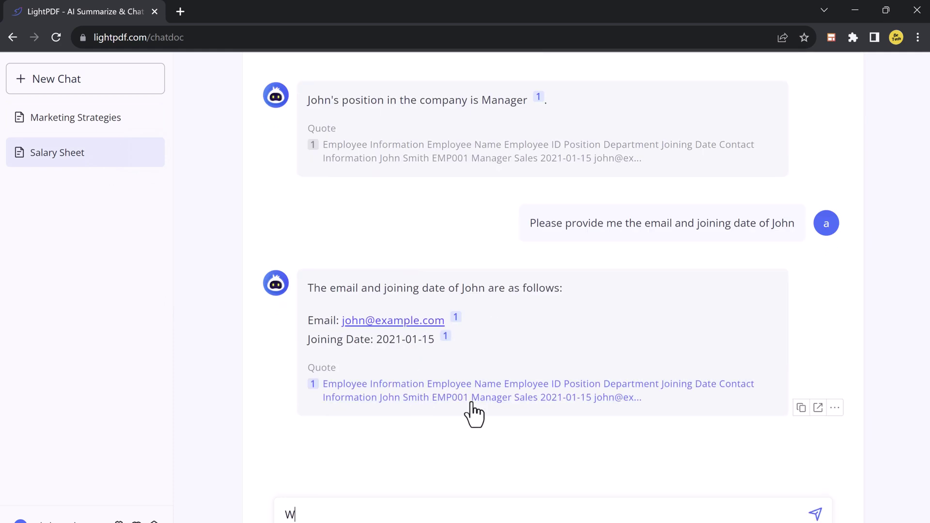
type("hat is the scenario ")
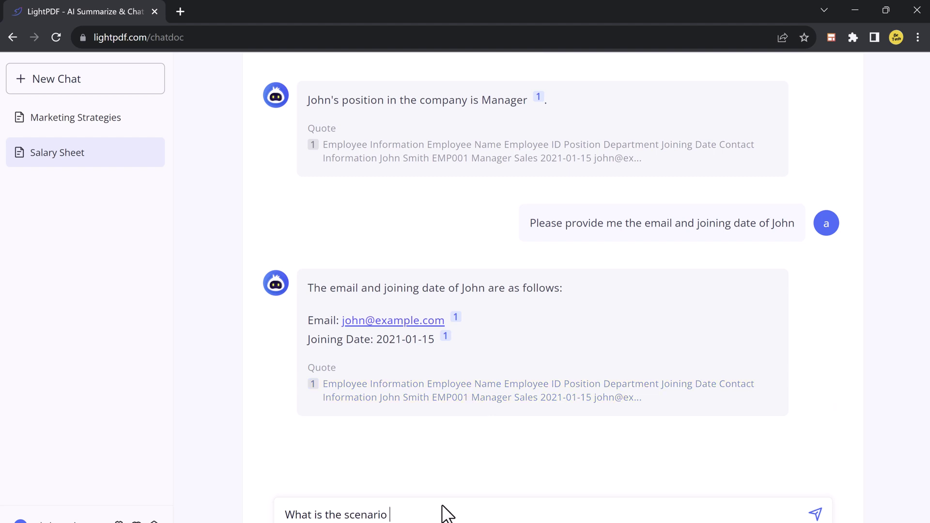
type("of ded")
type("ucti")
type("ons")
type(" salary?")
key("Return")
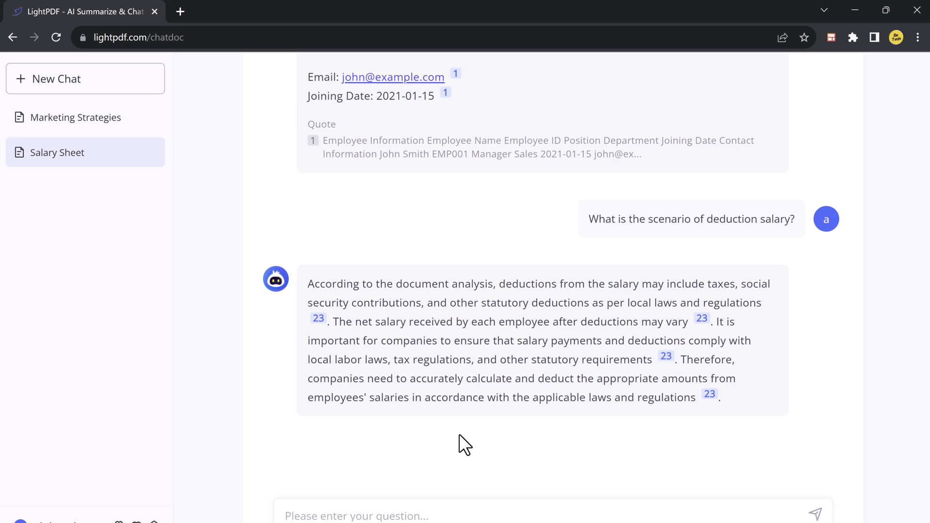
Ask 'How company calculate bonus?' and review the bonus-calculation answer.
type("How ")
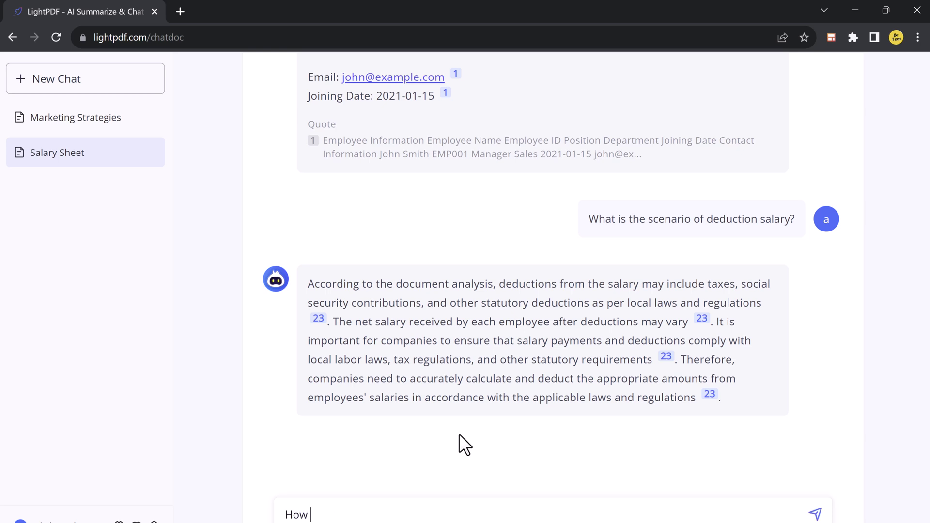
type("company calculate b")
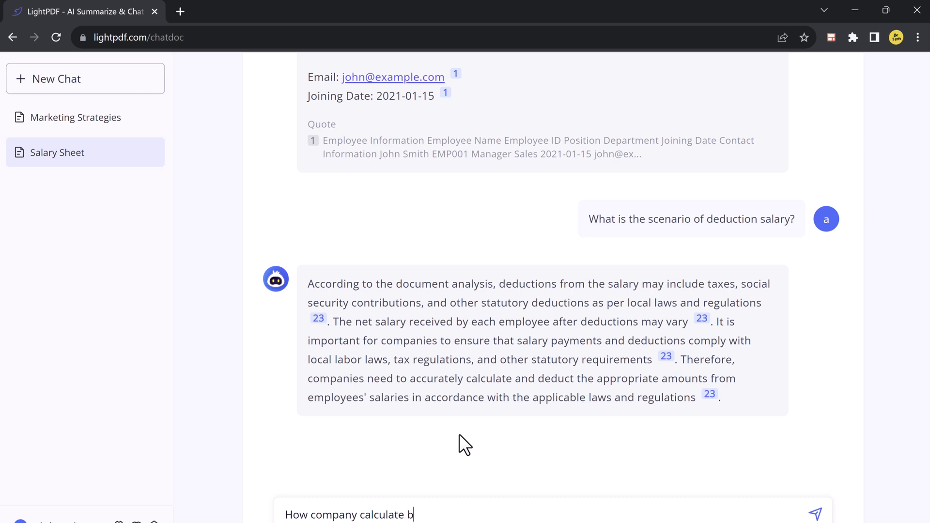
type("on")
key("BackSpace")
type("onus?")
key("Return")
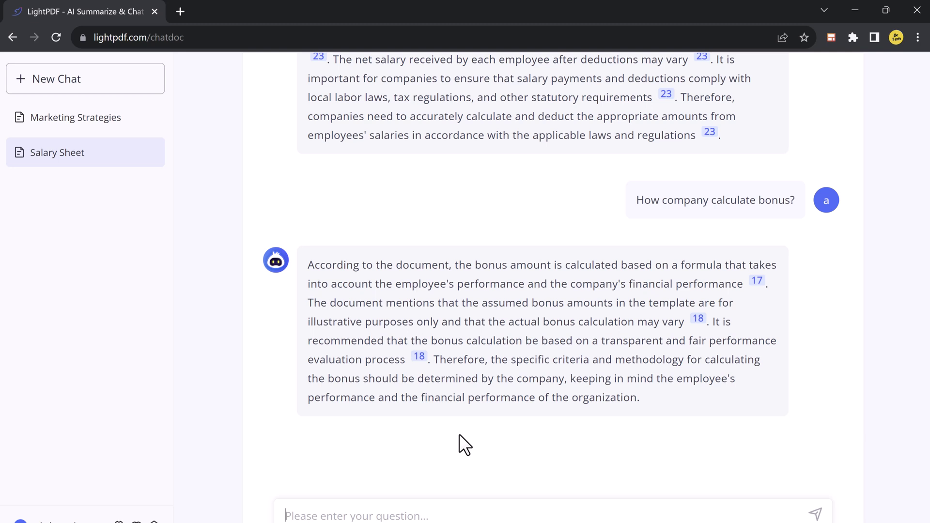
scroll(292, 235, "up", 15)
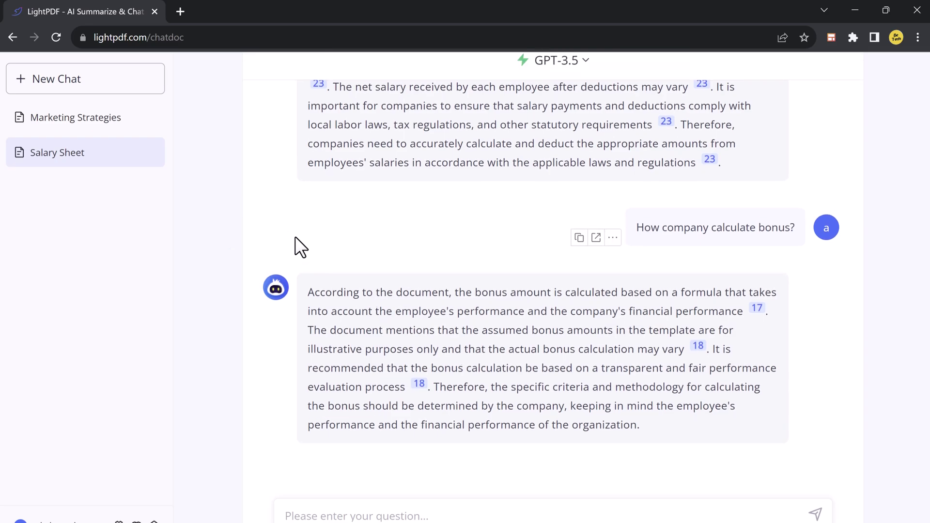